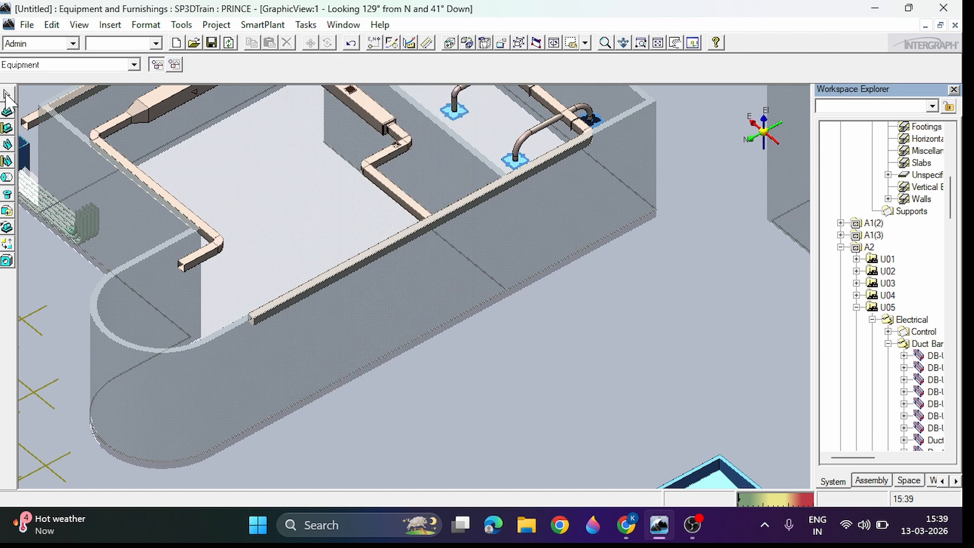
# Step: Start placing equipment using the Residential_Window_Left_Push part from the Architectural residential windows catalog
pyautogui.click(45, 65)
pyautogui.click(36, 119)
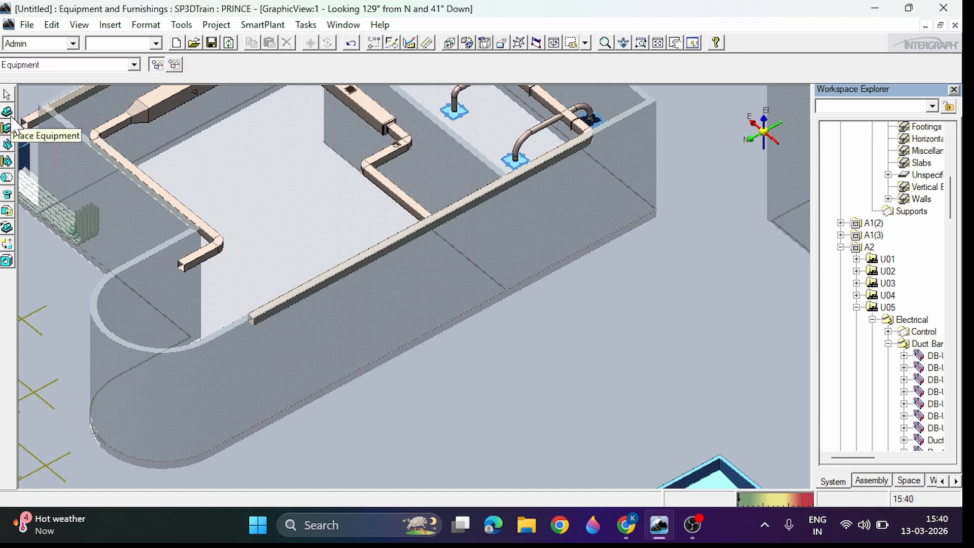
pyautogui.click(7, 111)
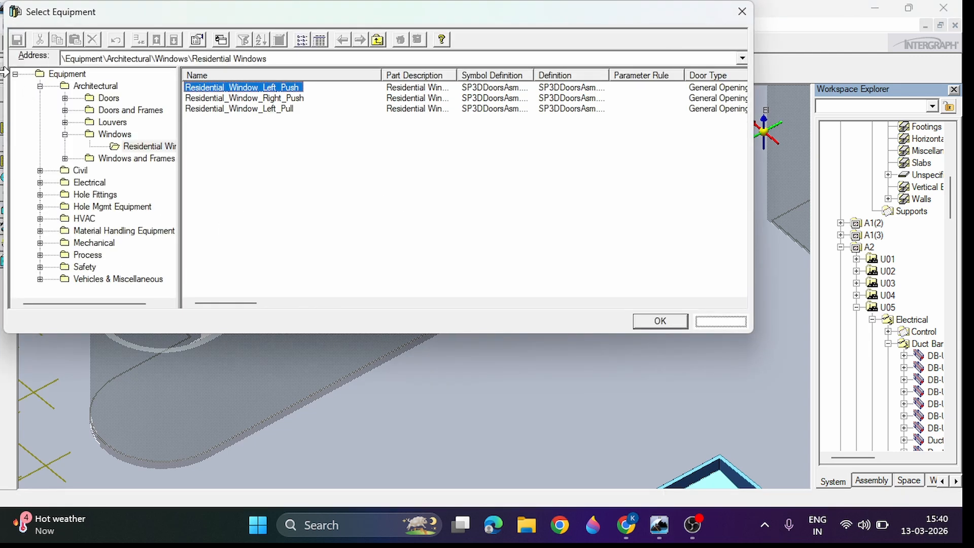
pyautogui.click(15, 75)
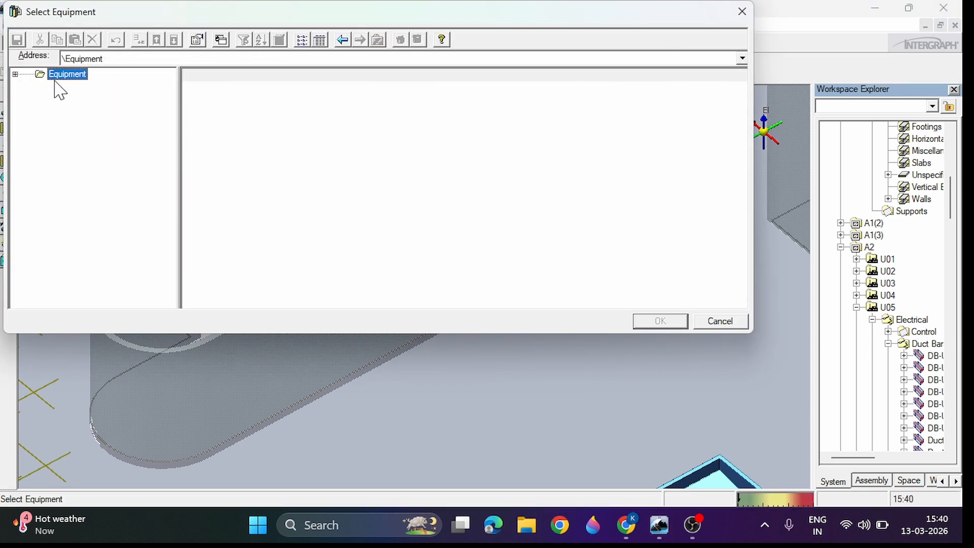
pyautogui.click(16, 75)
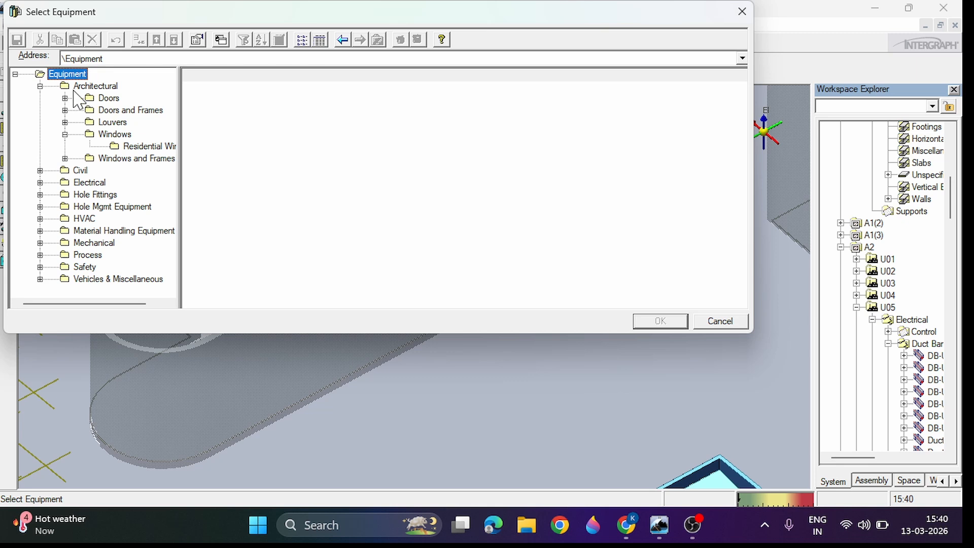
pyautogui.click(39, 86)
pyautogui.click(39, 86)
pyautogui.click(112, 135)
pyautogui.click(142, 148)
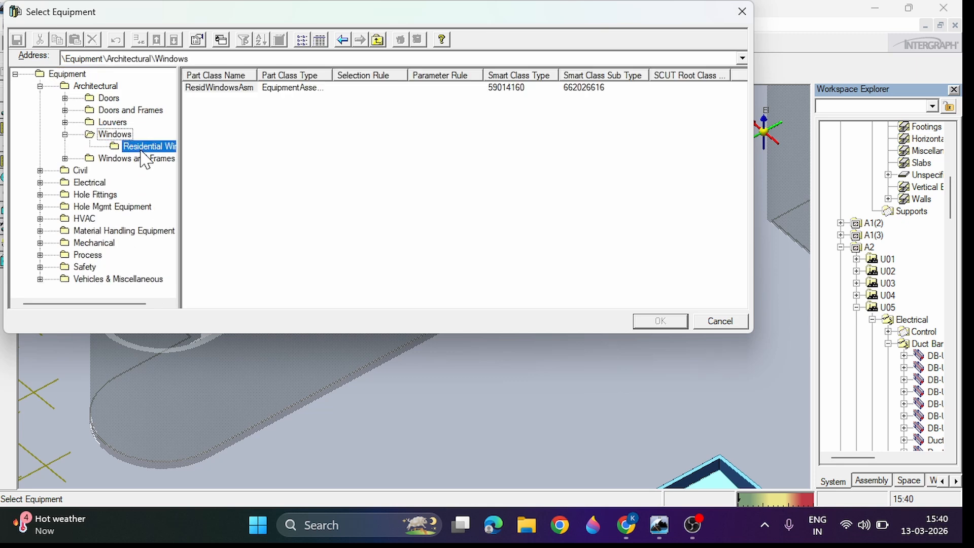
pyautogui.moveTo(183, 137); pyautogui.dragTo(226, 143)
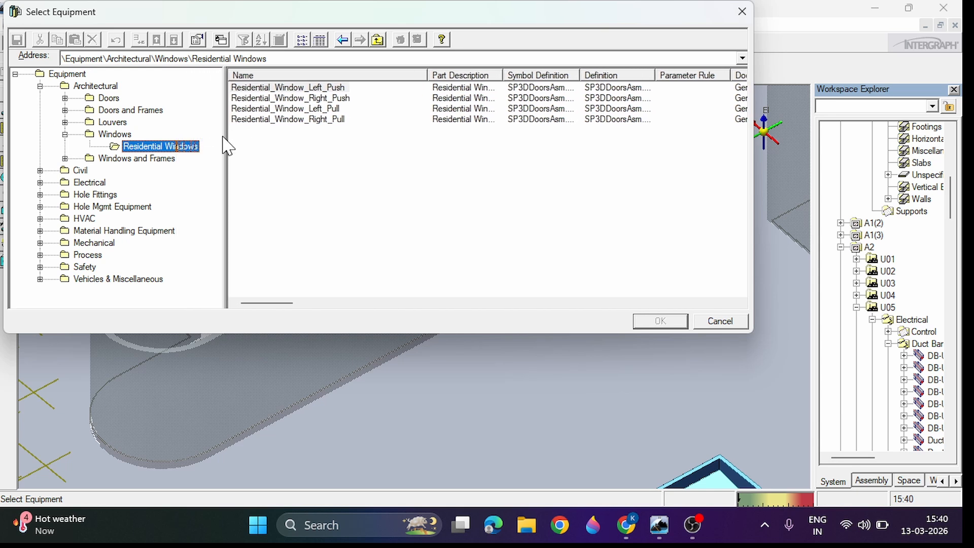
pyautogui.click(320, 89)
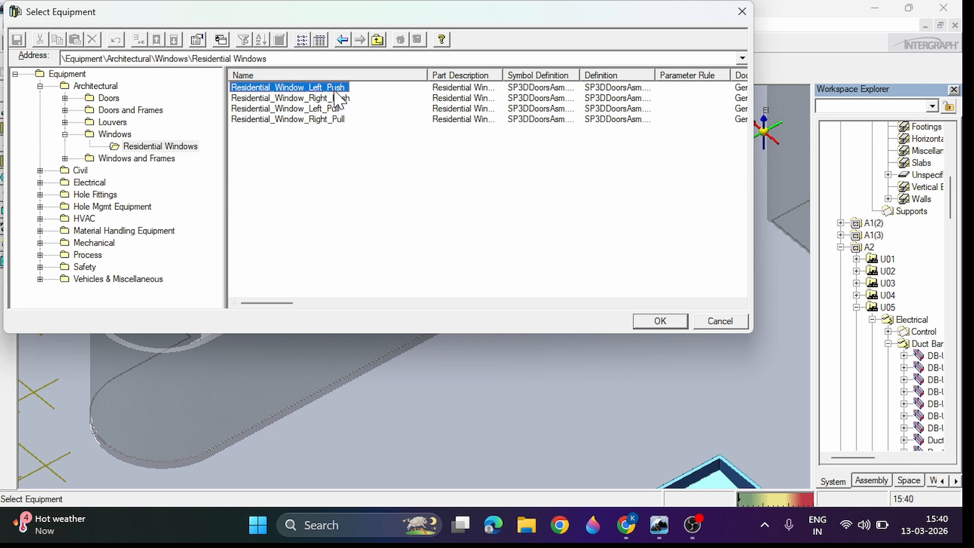
pyautogui.click(668, 325)
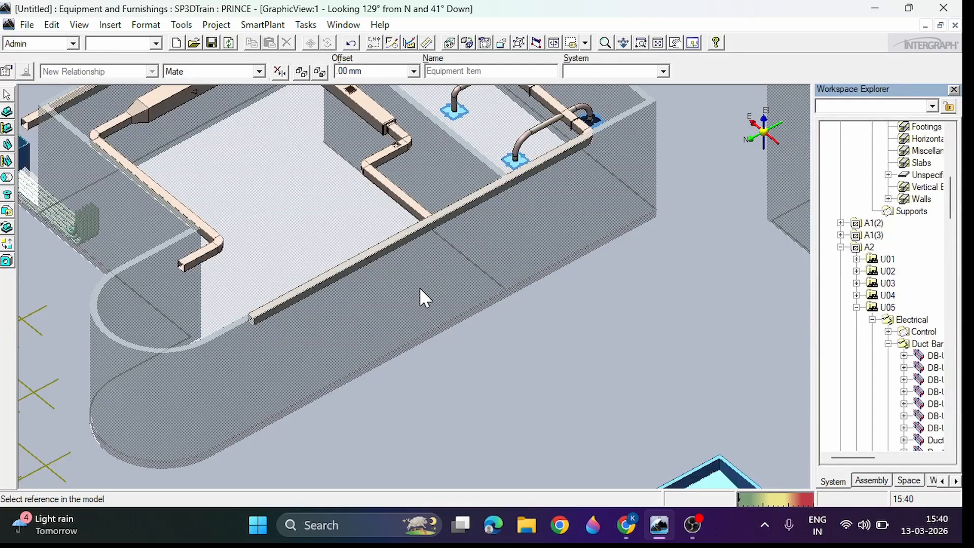
# Step: Name the new equipment WINDOW and assign it to the Structural system under A1, unit U11
pyautogui.click(646, 190)
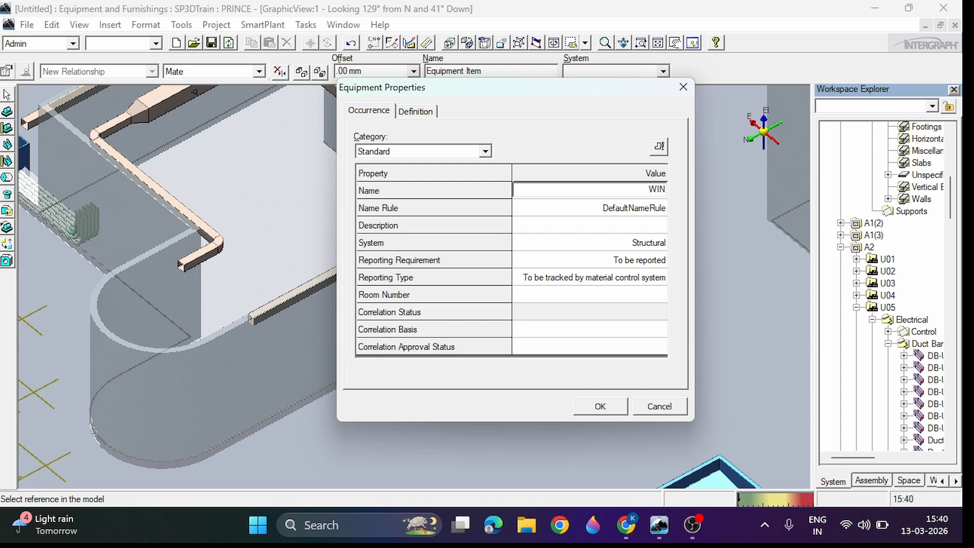
pyautogui.click(634, 242)
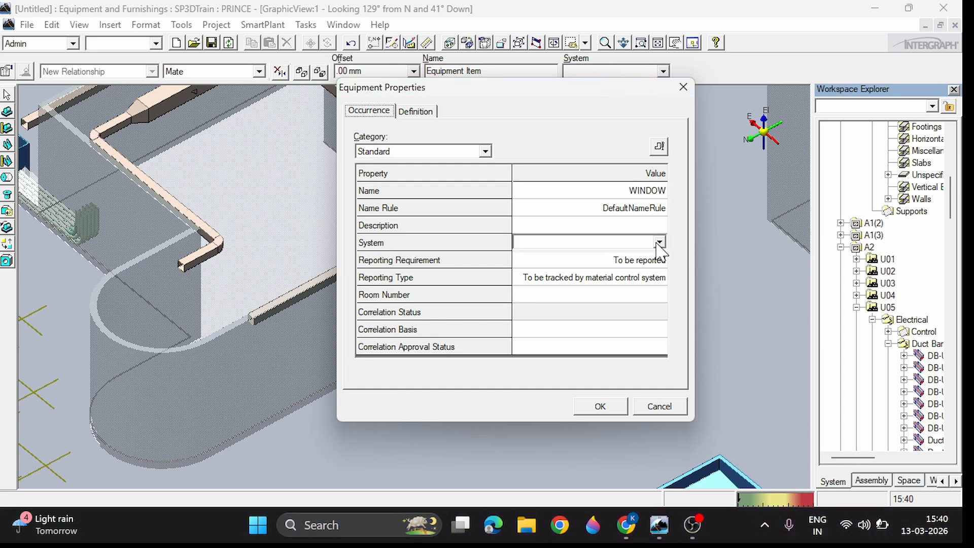
pyautogui.click(659, 242)
pyautogui.click(560, 275)
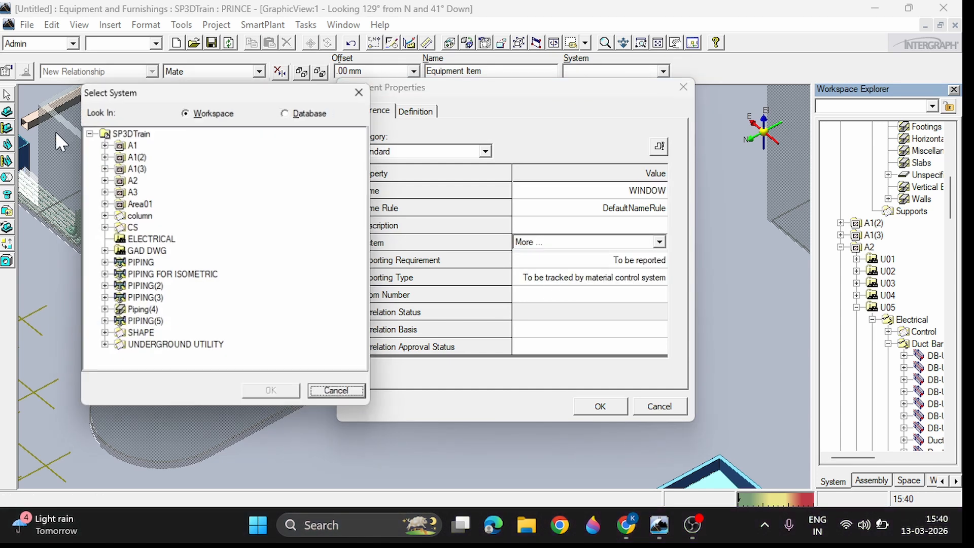
pyautogui.click(103, 144)
pyautogui.click(119, 155)
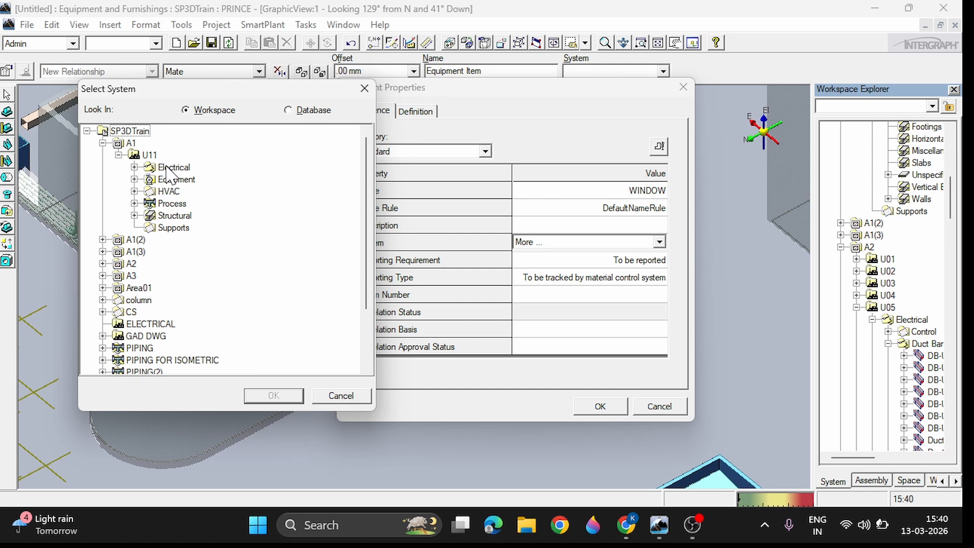
pyautogui.click(174, 216)
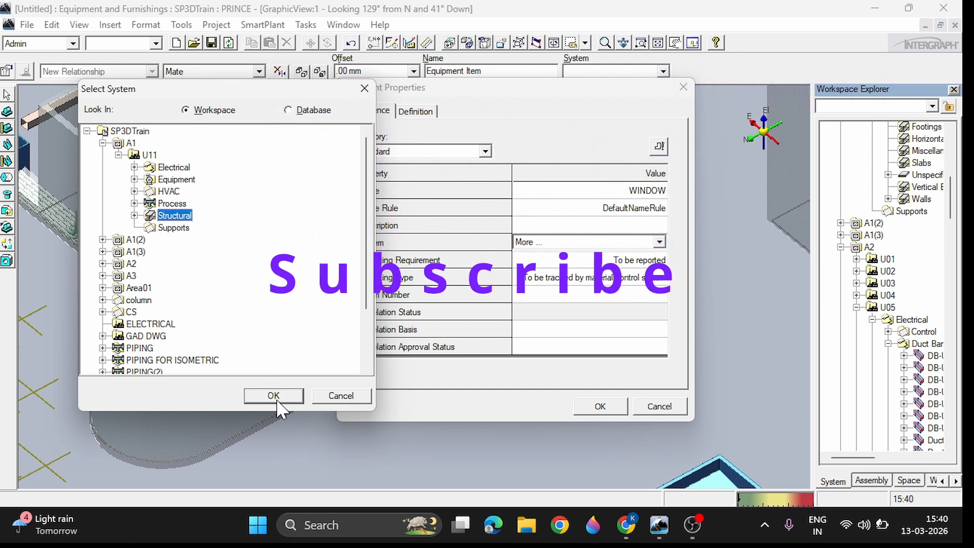
pyautogui.click(273, 397)
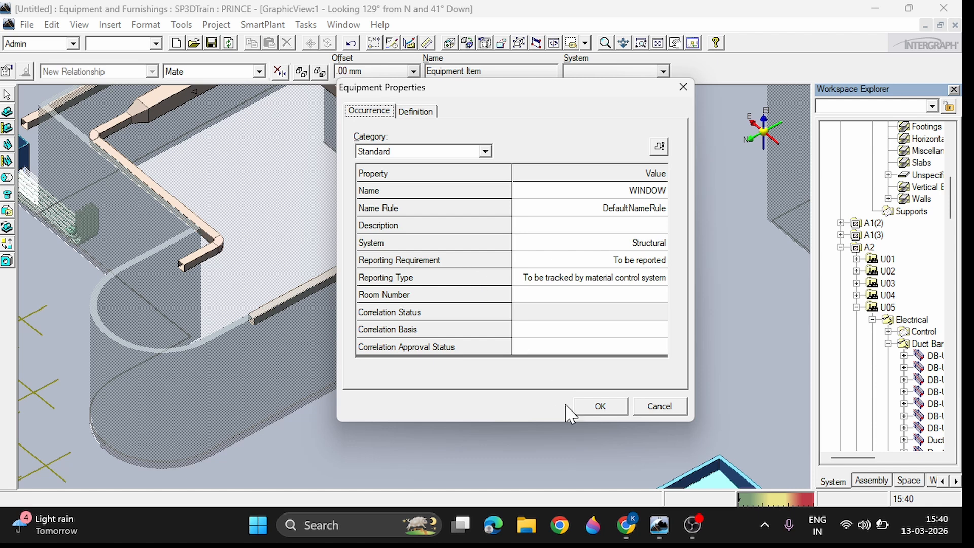
pyautogui.click(598, 409)
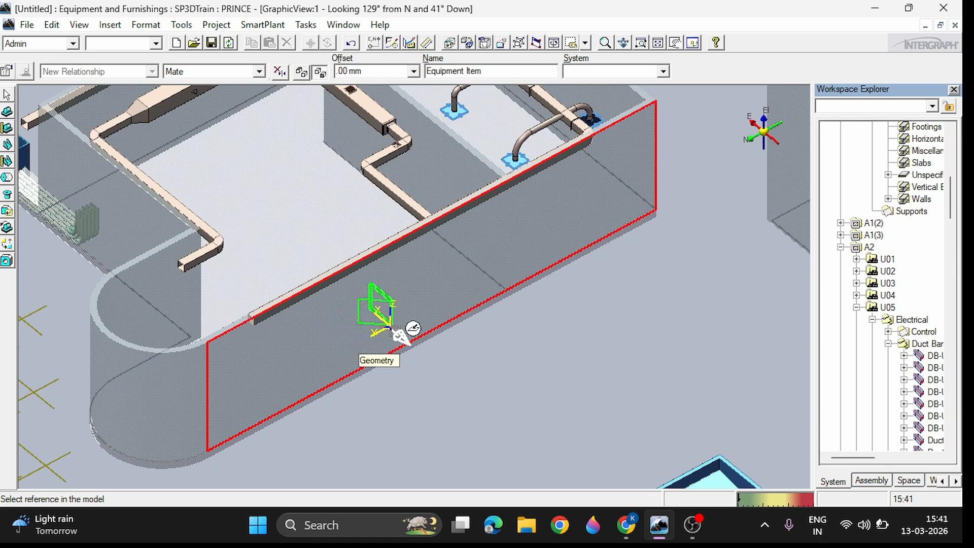
# Step: Place the window on the outer face of the long straight wall, near its middle
pyautogui.click(390, 326)
pyautogui.click(416, 326)
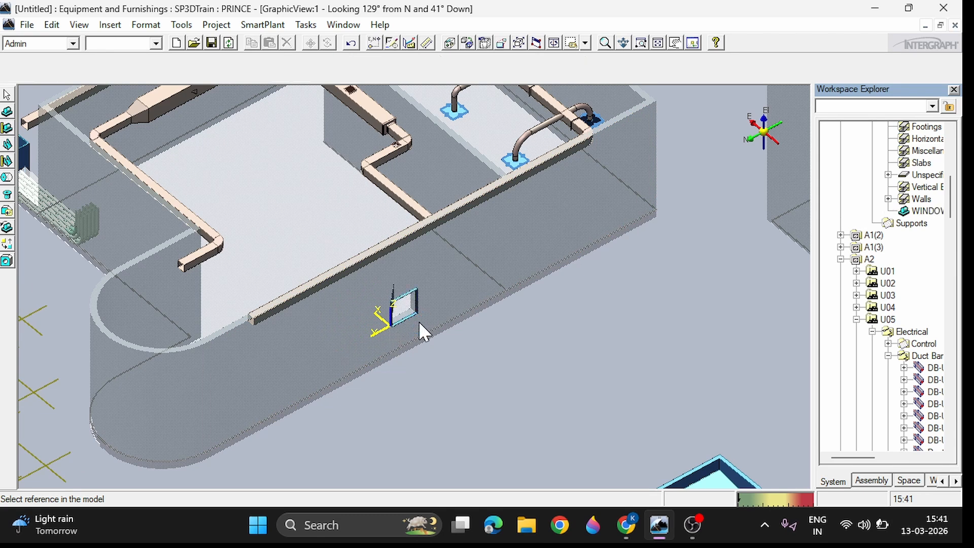
pyautogui.click(6, 97)
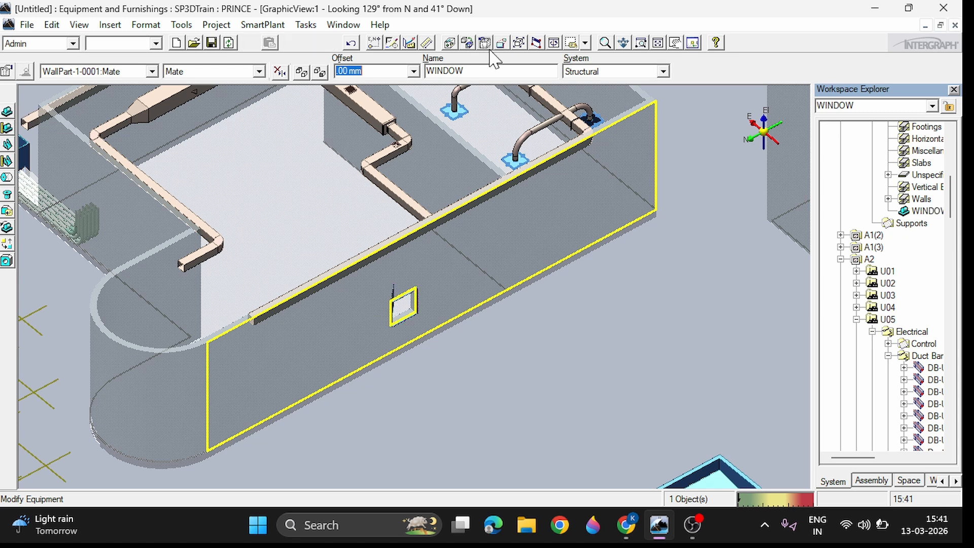
# Step: Open the placed window's properties and show its Equipment Dimension category
pyautogui.click(605, 42)
pyautogui.click(406, 297)
pyautogui.scroll(5, 405, 317)
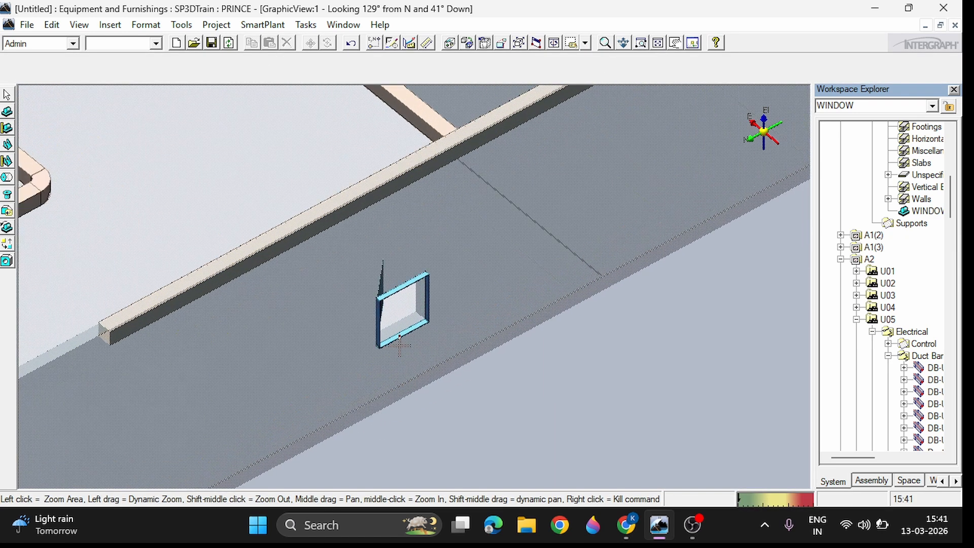
pyautogui.scroll(-7, 415, 280)
pyautogui.scroll(6, 415, 280)
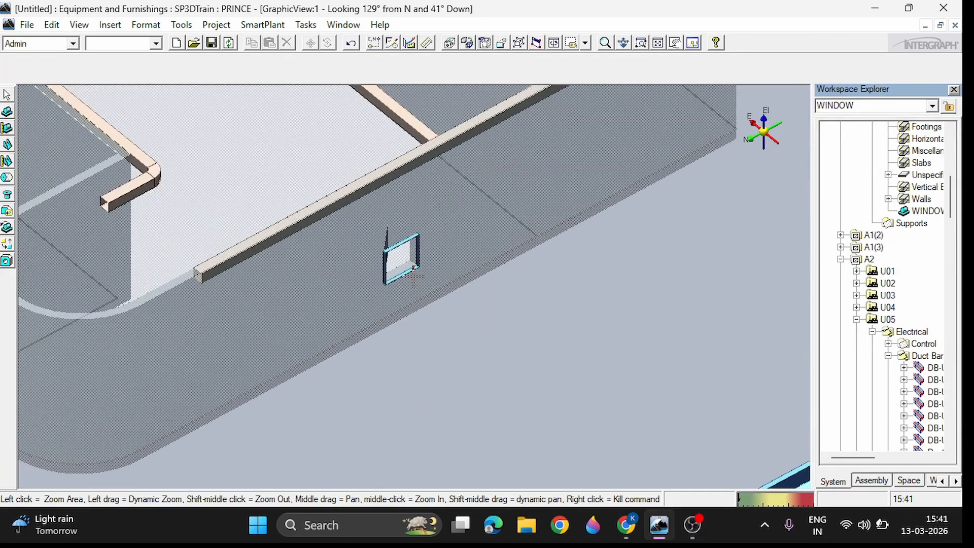
pyautogui.rightClick(392, 315)
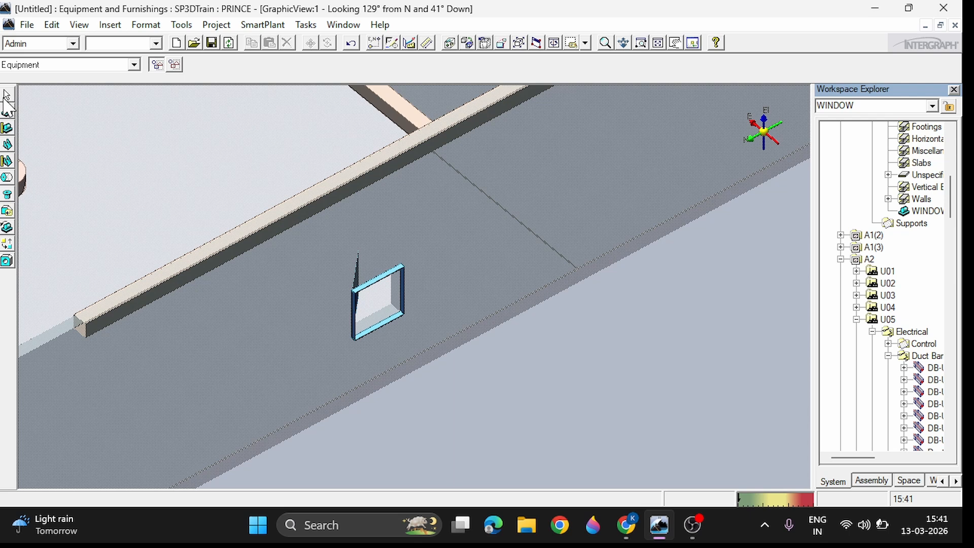
pyautogui.click(380, 286)
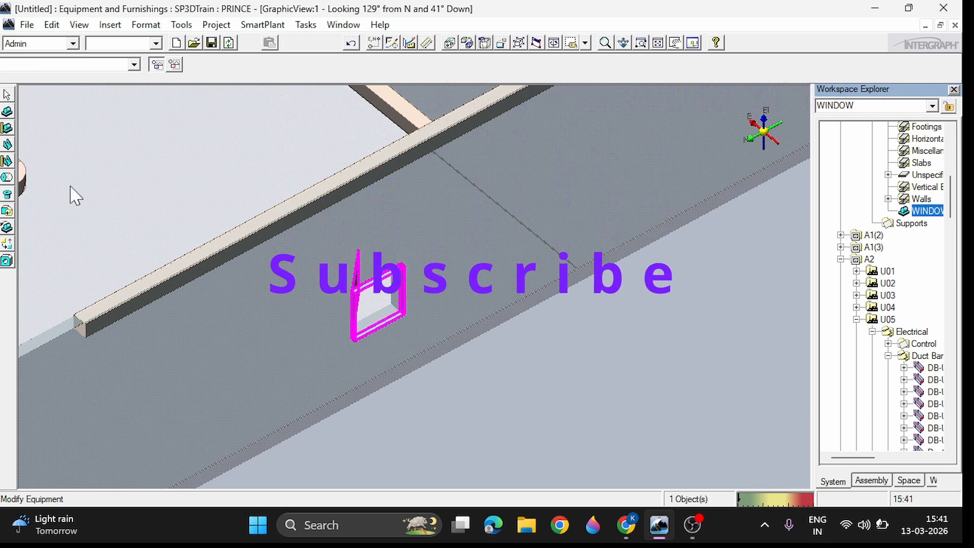
pyautogui.click(8, 72)
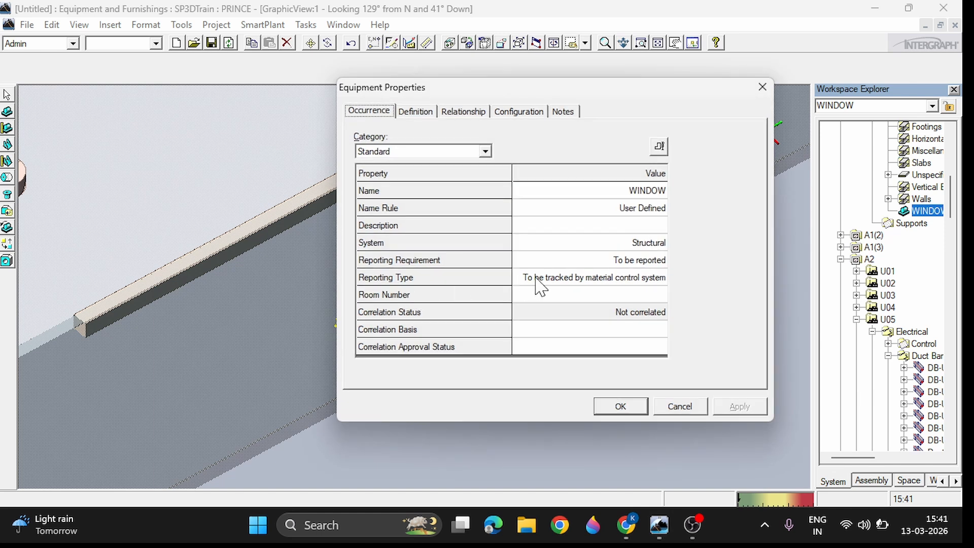
pyautogui.click(455, 151)
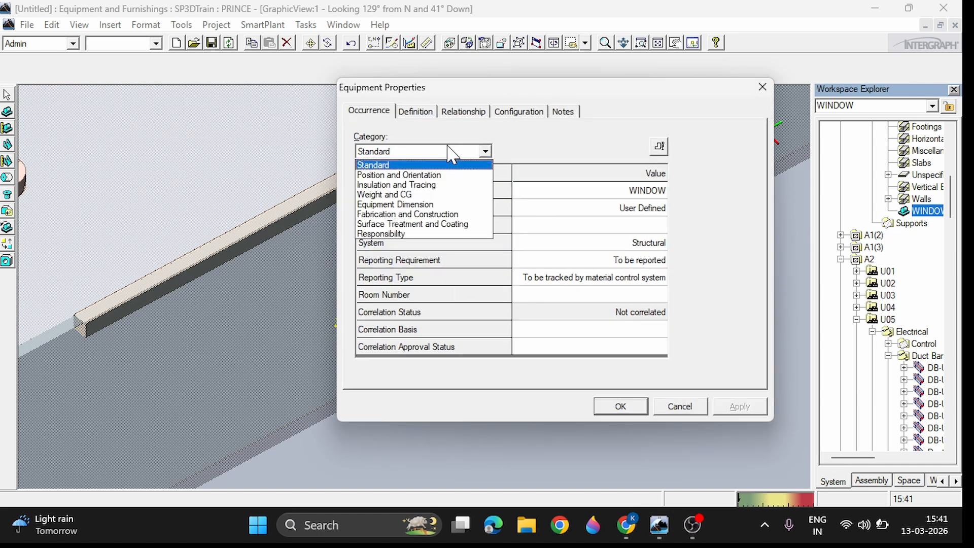
pyautogui.click(433, 204)
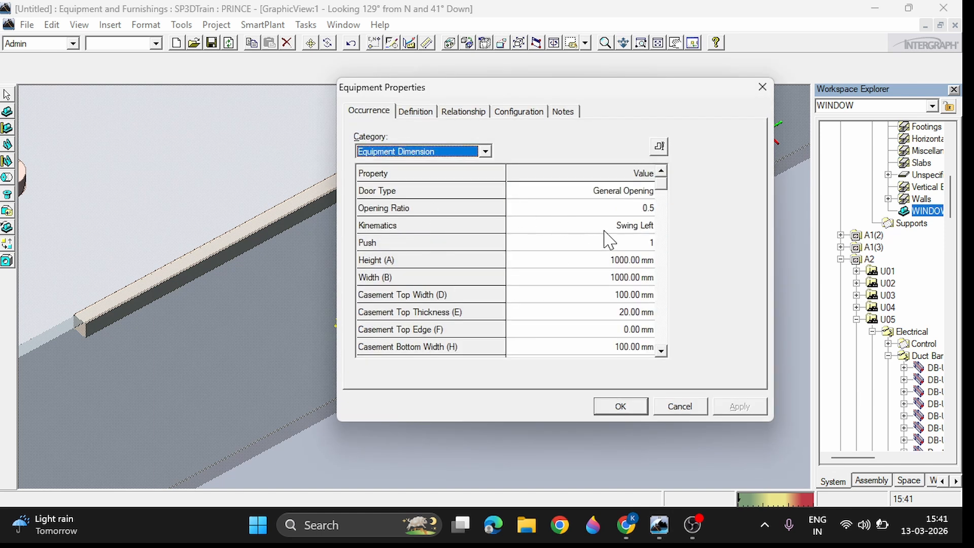
# Step: Set the window's Push value to 0, consult the dimensional legend, and apply the change to the model
pyautogui.click(580, 242)
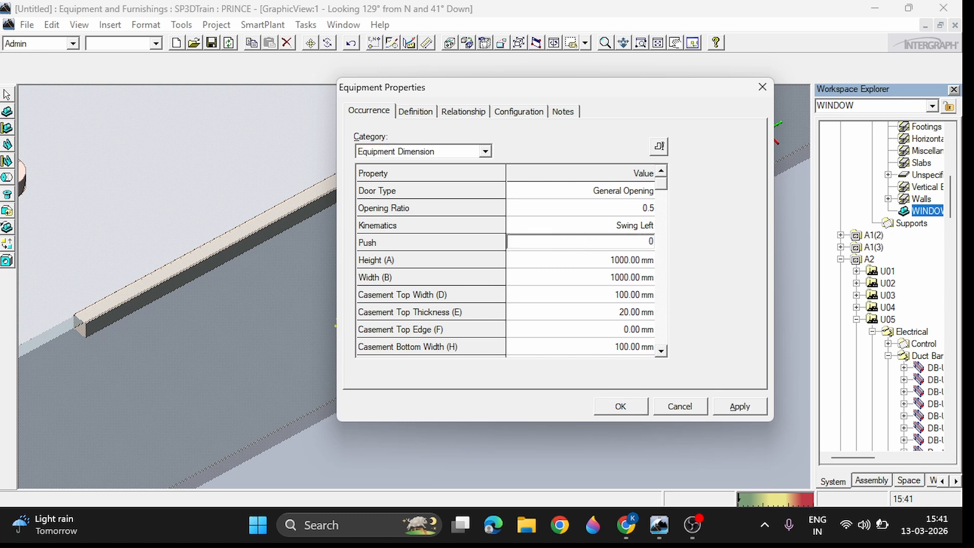
pyautogui.click(660, 146)
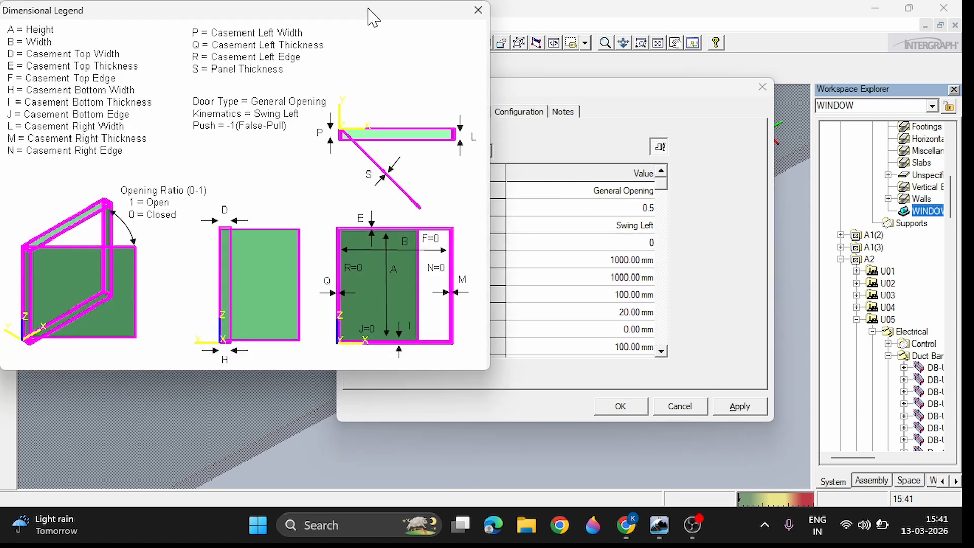
pyautogui.moveTo(369, 10); pyautogui.dragTo(409, 26)
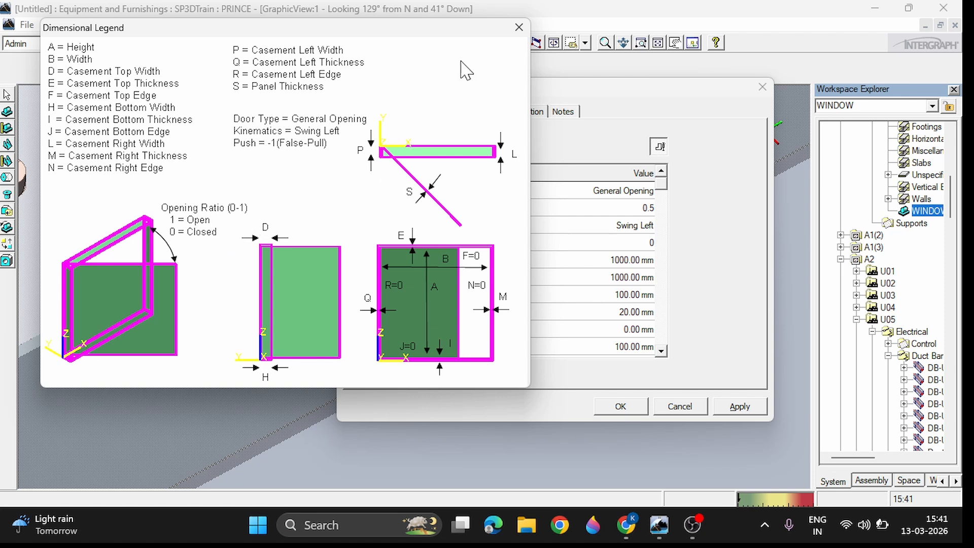
pyautogui.click(518, 27)
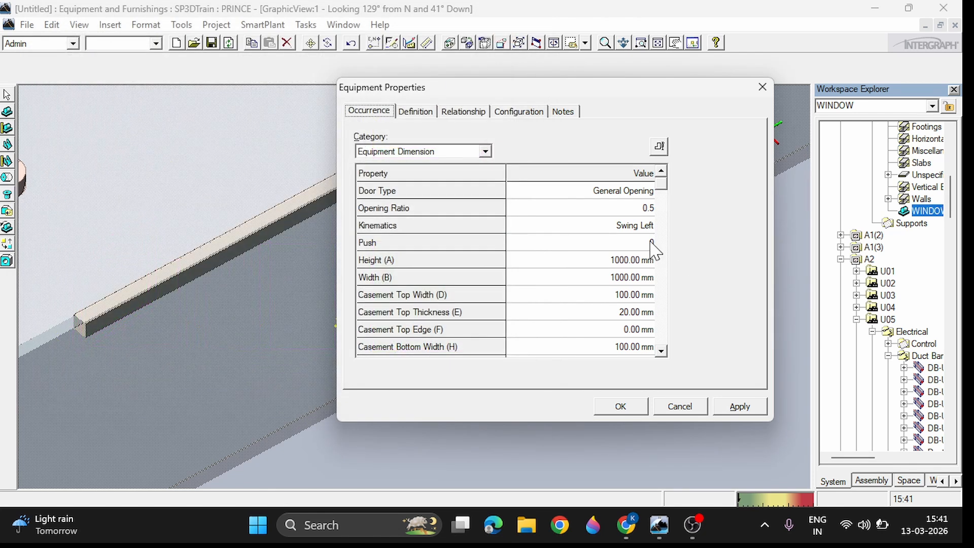
pyautogui.click(645, 228)
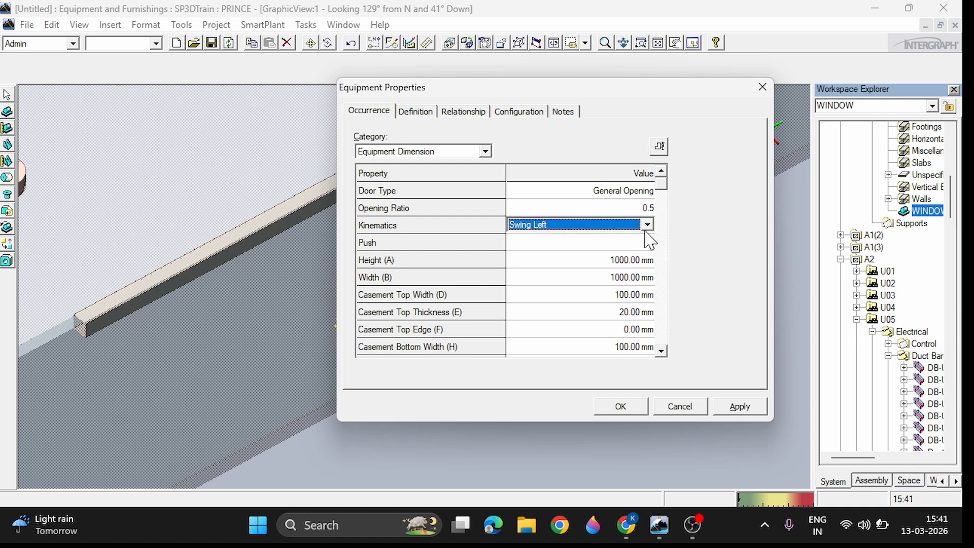
pyautogui.click(648, 243)
pyautogui.moveTo(600, 97); pyautogui.dragTo(755, 89)
pyautogui.click(893, 403)
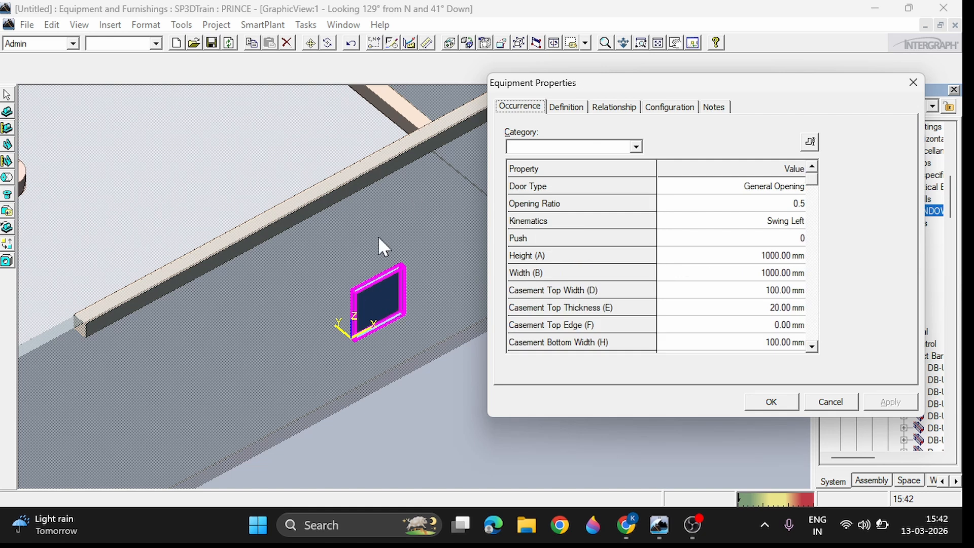
# Step: Set the window's Push value to 1 and apply it
pyautogui.click(781, 238)
pyautogui.write('1')
pyautogui.click(882, 403)
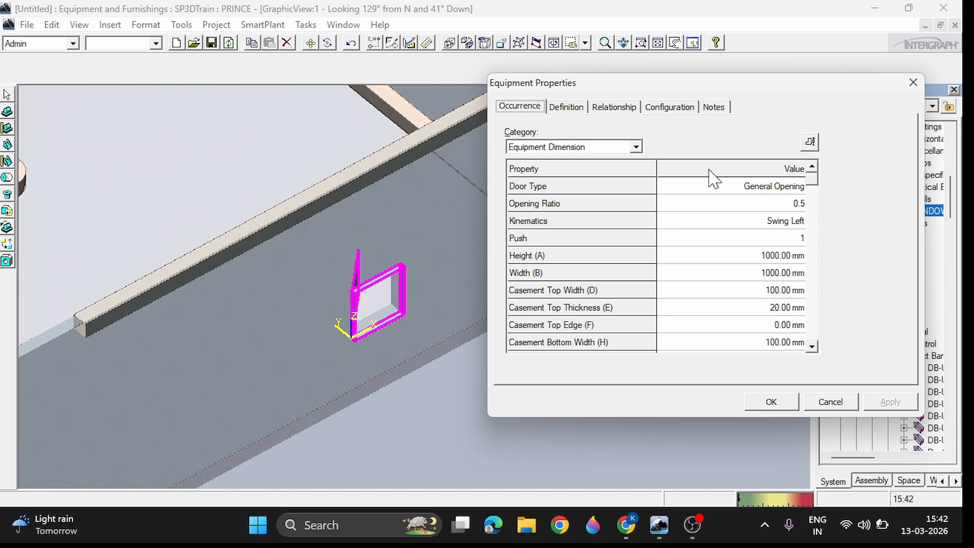
# Step: Consult the window's dimensional legend, set Height (A) and Width (B) to 500 mm, and apply the change
pyautogui.click(810, 142)
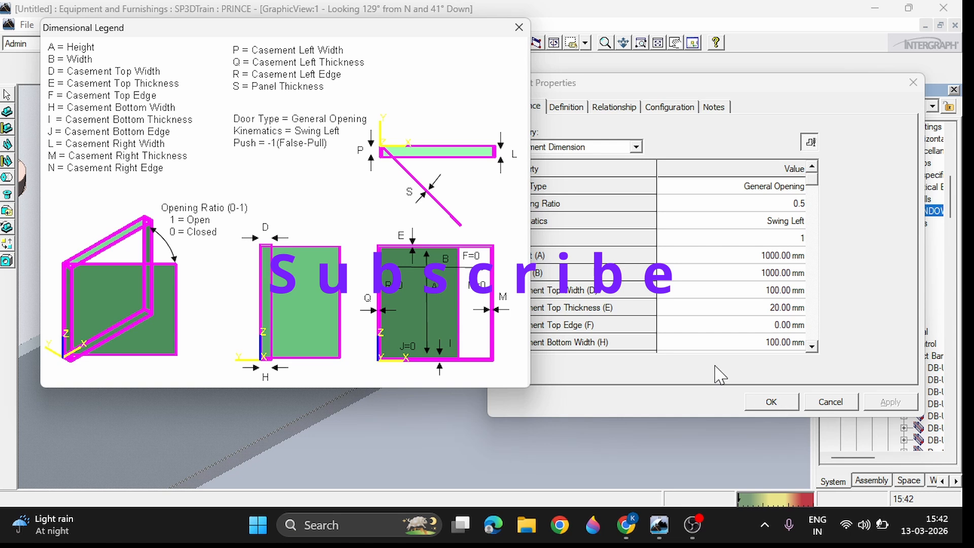
pyautogui.click(520, 29)
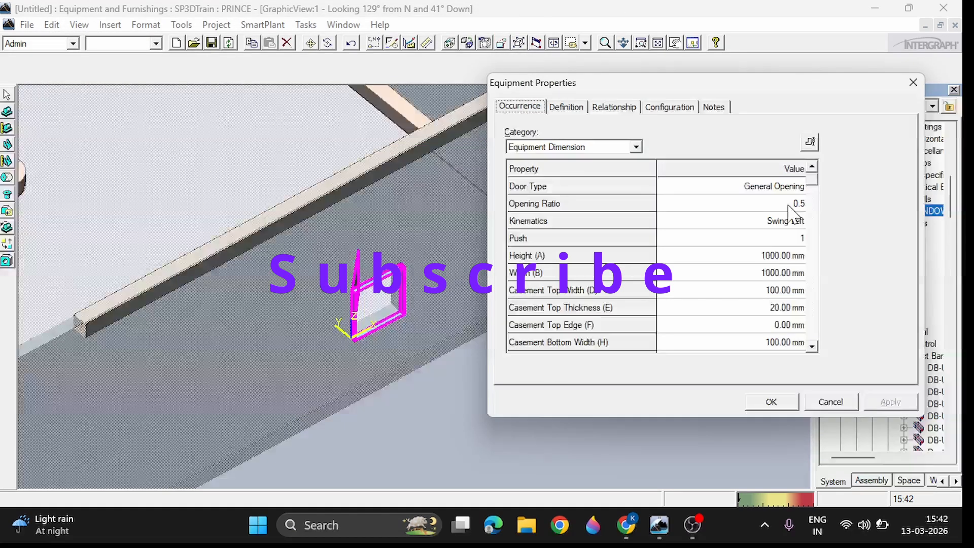
pyautogui.click(781, 258)
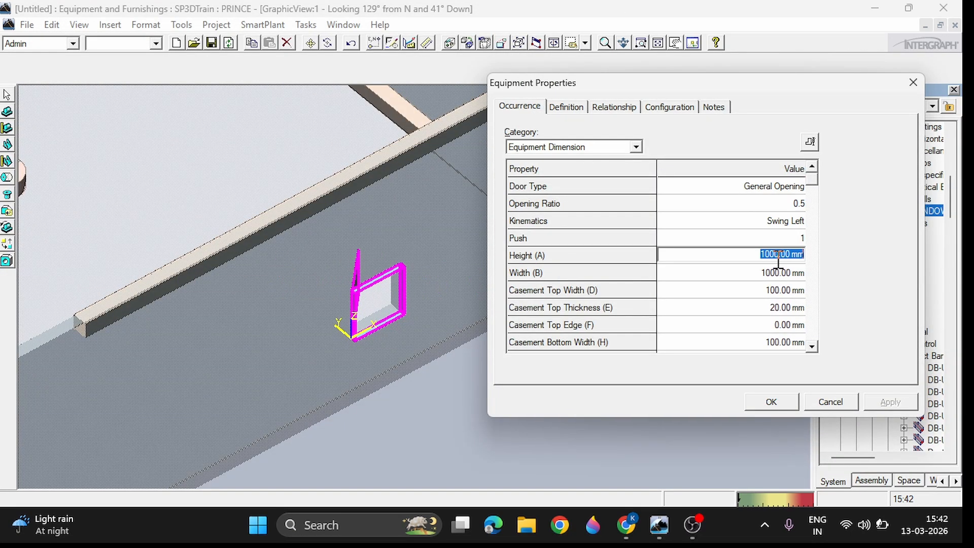
pyautogui.write('500')
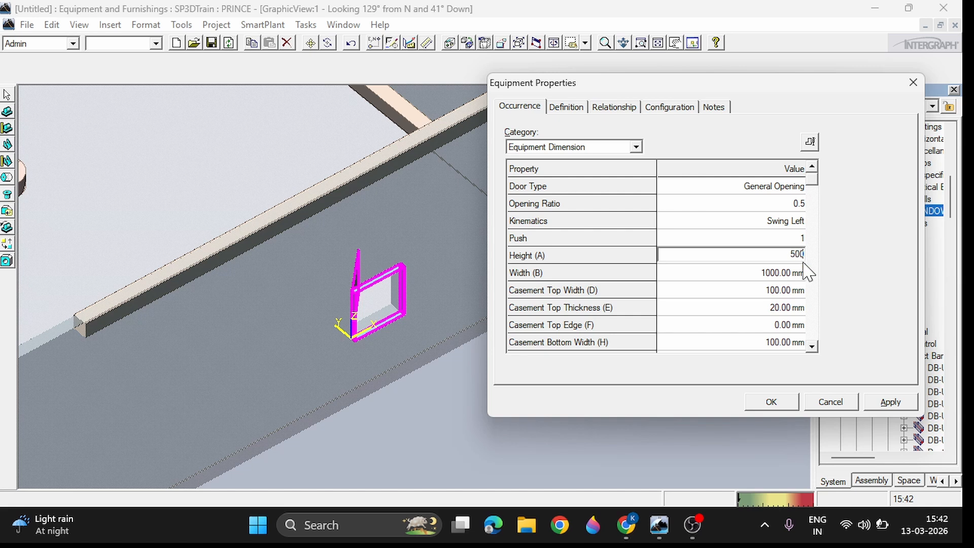
pyautogui.click(781, 272)
pyautogui.write('50')
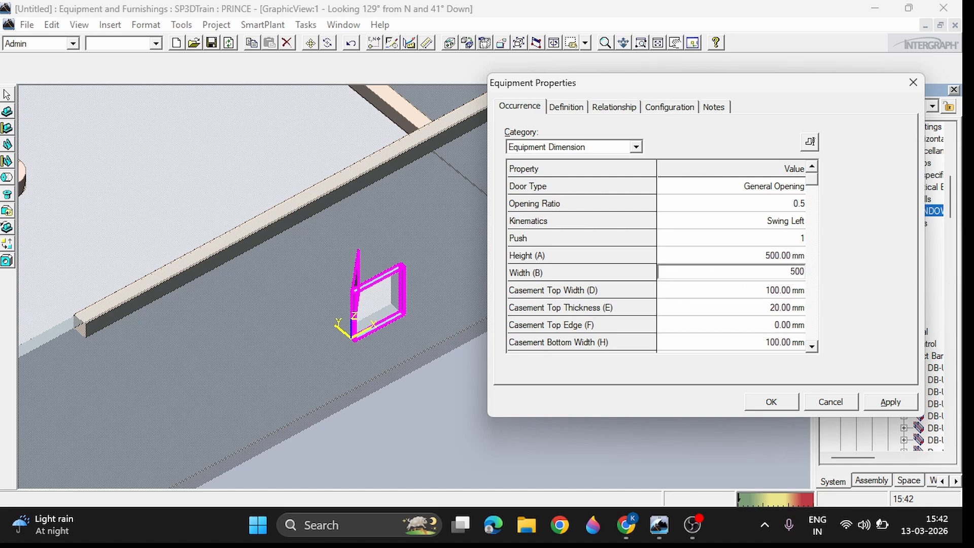
pyautogui.write('0')
pyautogui.click(888, 402)
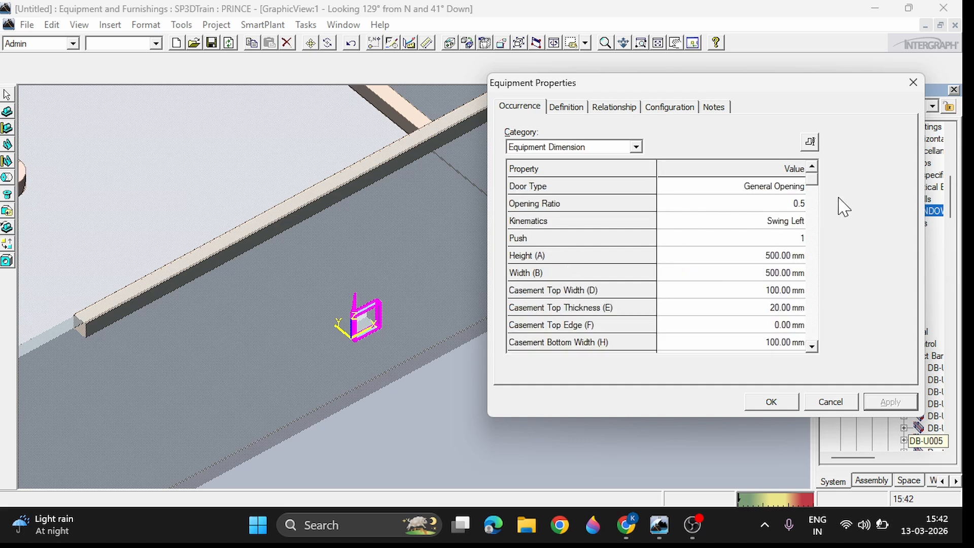
# Step: Set the window's Height (A) and Width (B) to 1500 mm and apply the new size to the model
pyautogui.click(780, 259)
pyautogui.write('1')
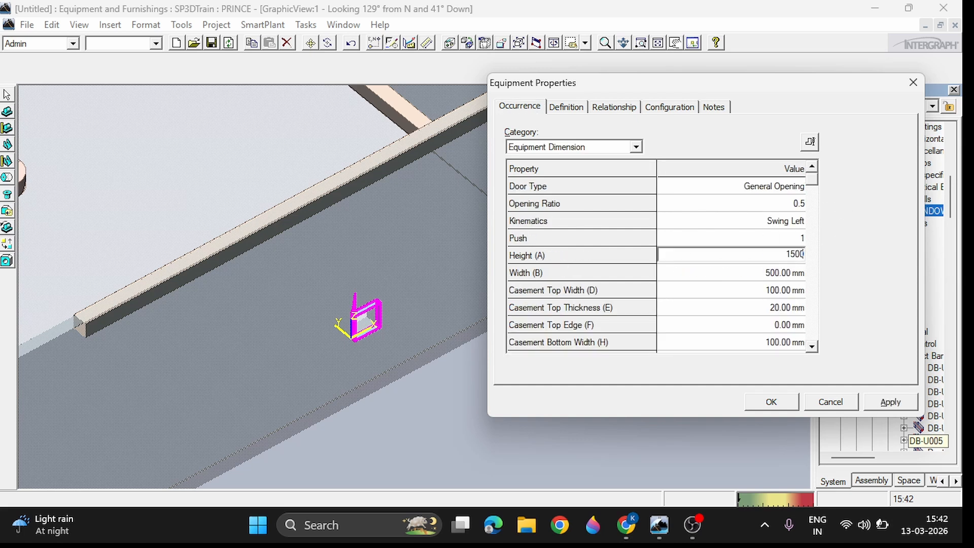
pyautogui.write('500')
pyautogui.click(783, 274)
pyautogui.write('15')
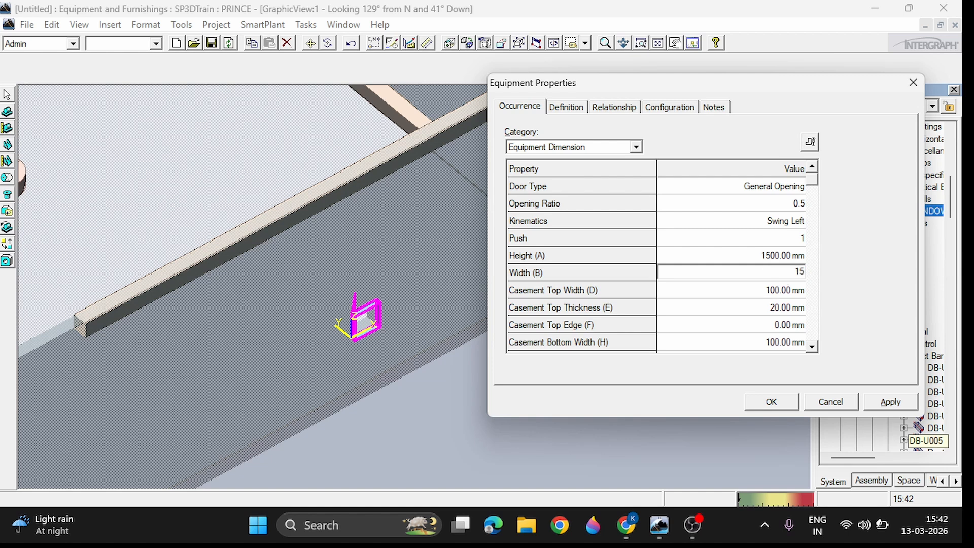
pyautogui.click(904, 406)
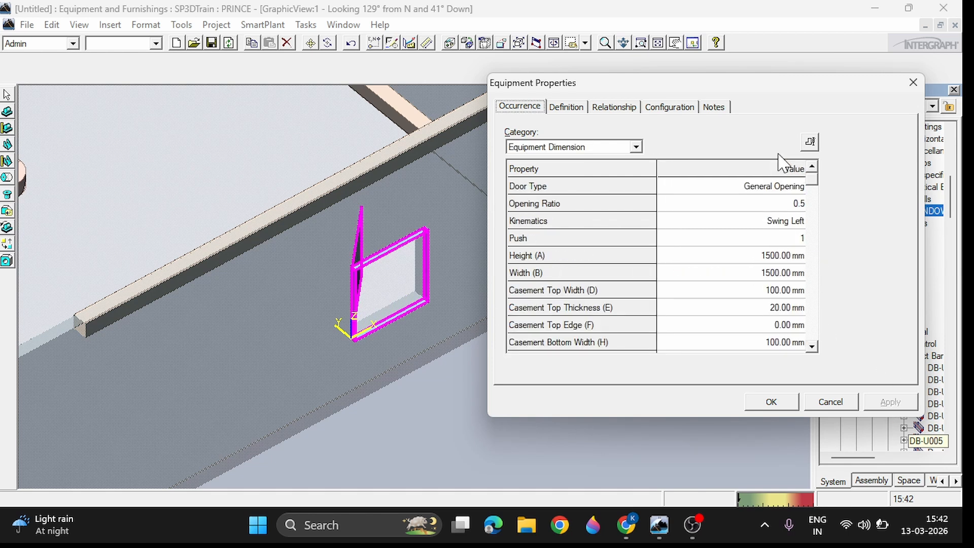
# Step: Examine the window's dimensional legend and compare it with the casement width, thickness and edge properties
pyautogui.click(810, 142)
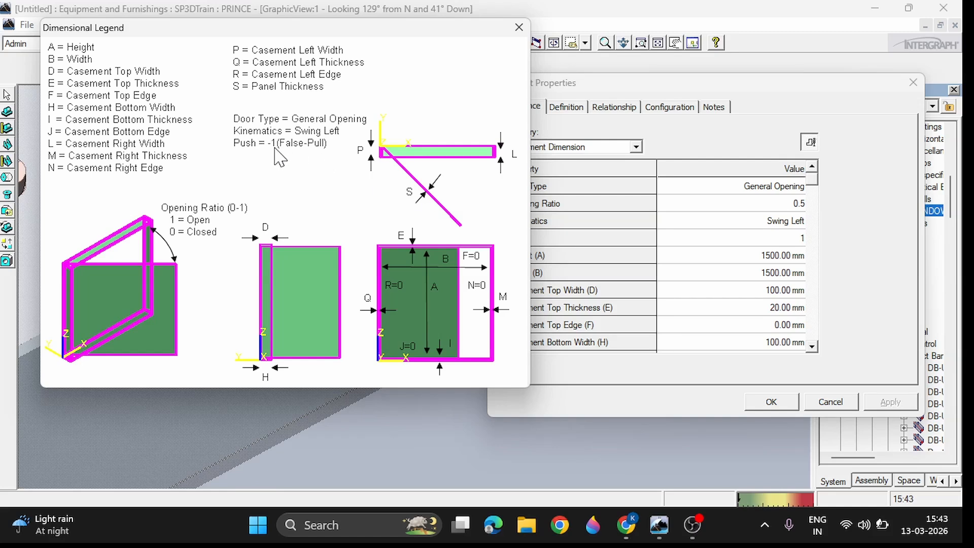
pyautogui.click(519, 26)
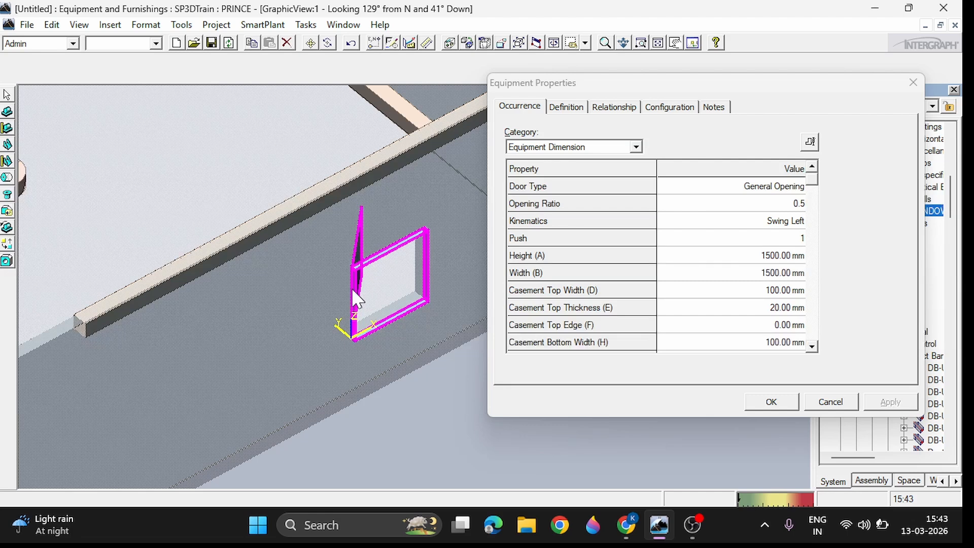
pyautogui.click(795, 243)
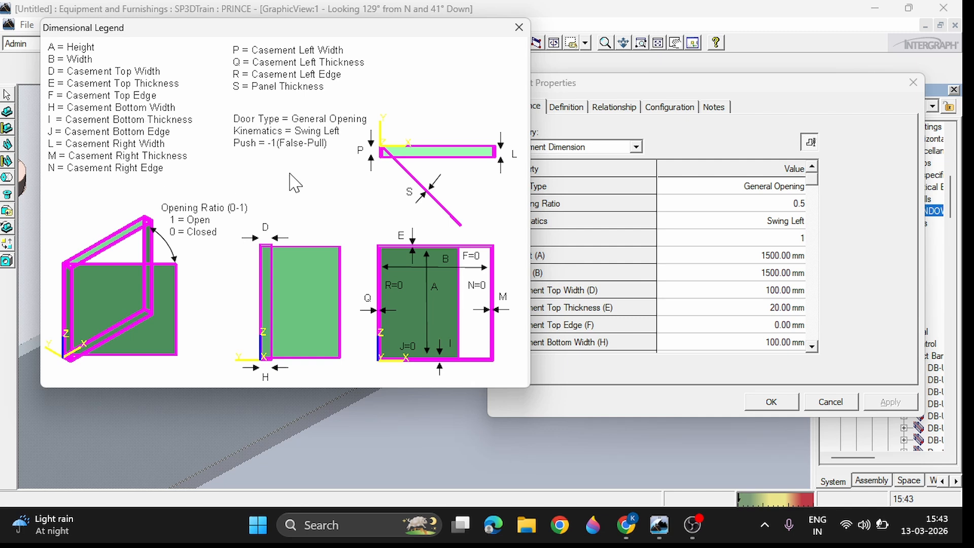
pyautogui.click(519, 27)
pyautogui.click(812, 346)
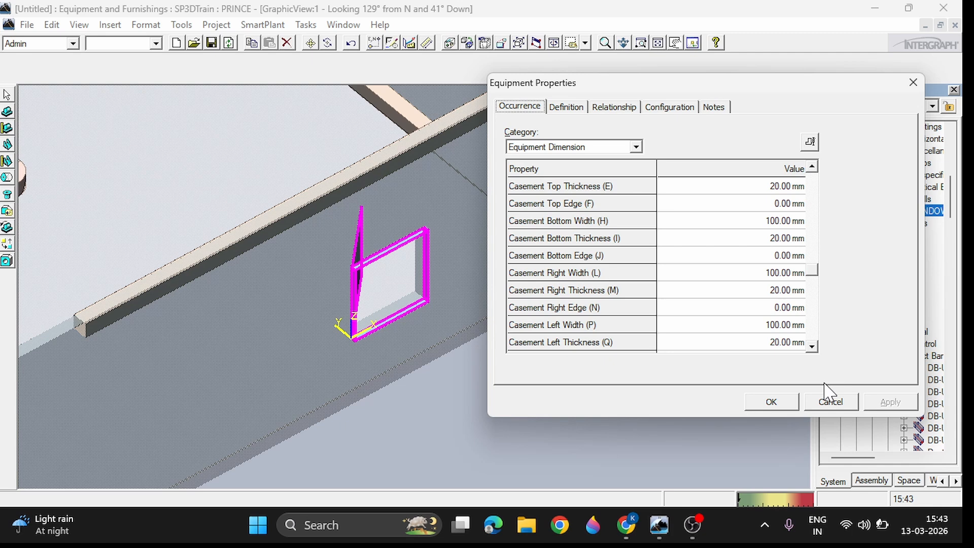
pyautogui.click(813, 348)
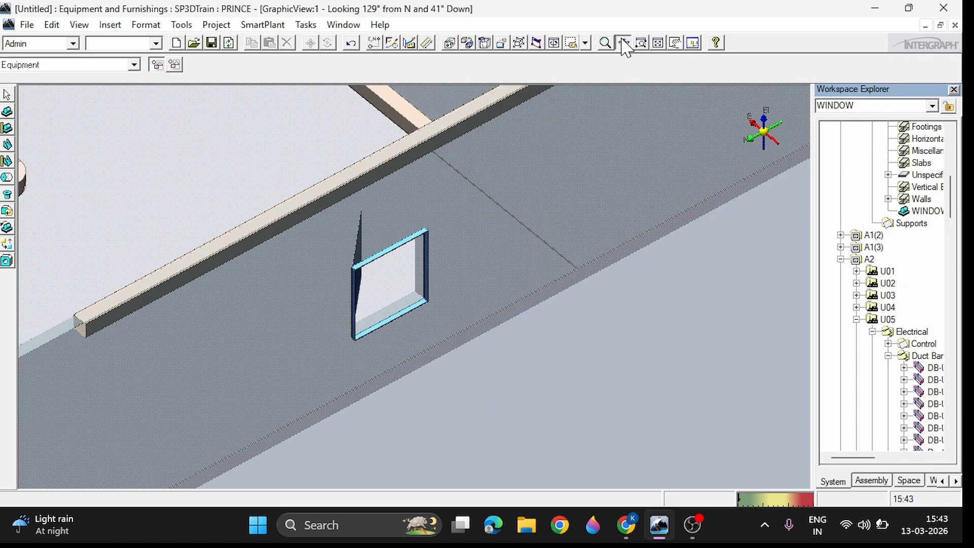
# Step: Close the equipment properties and inspect the resized window in the wall from another viewing angle
pyautogui.click(625, 48)
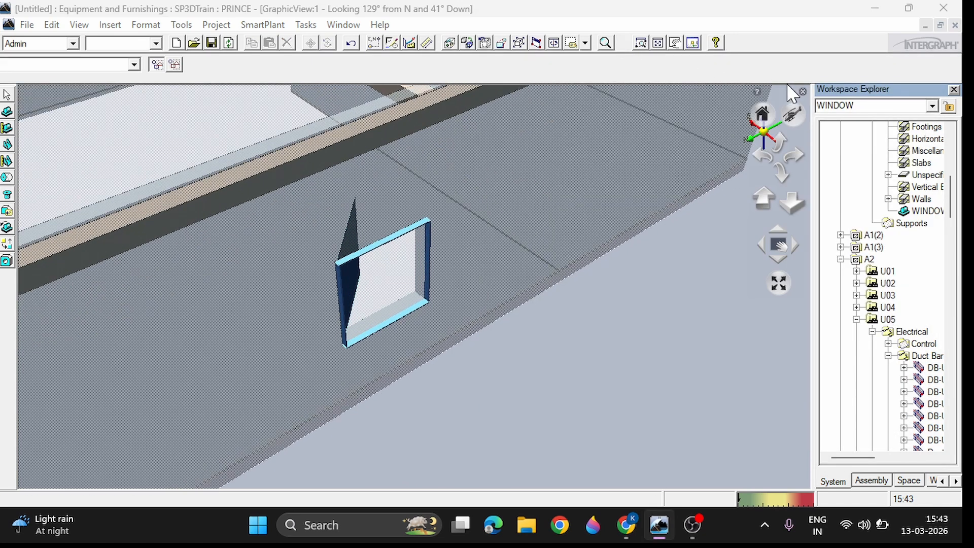
pyautogui.moveTo(507, 284); pyautogui.dragTo(482, 318)
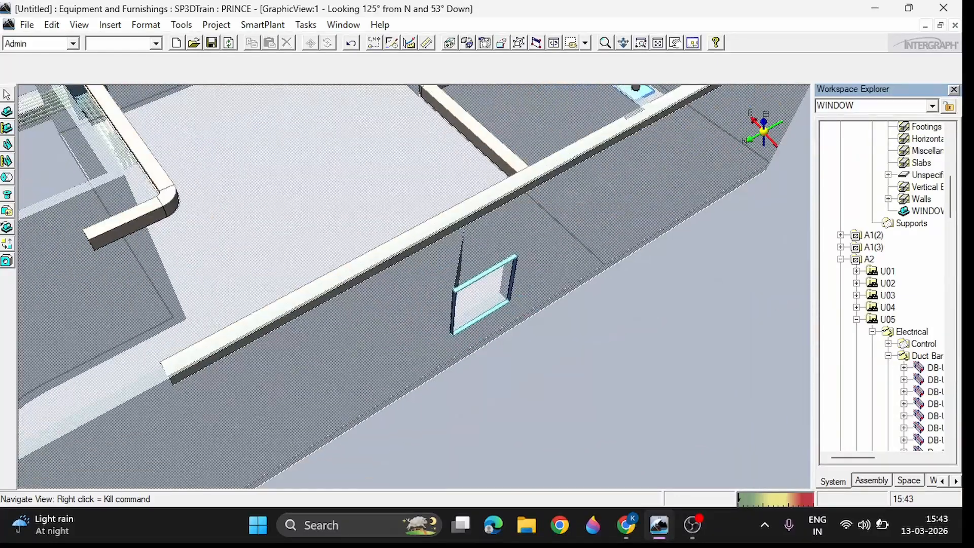
pyautogui.click(10, 96)
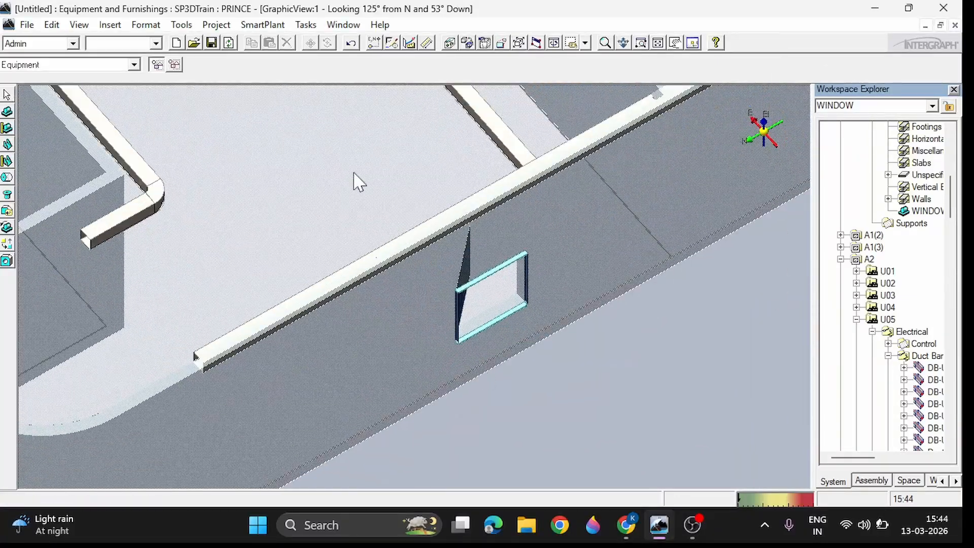